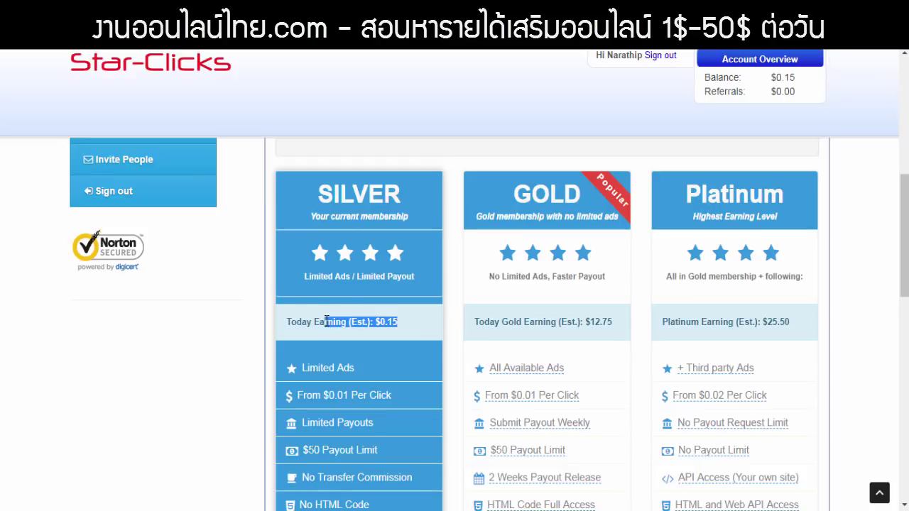
# Read the payout proof article's passages on the company's years in business and its verification vendors.
pyautogui.click(331, 319)
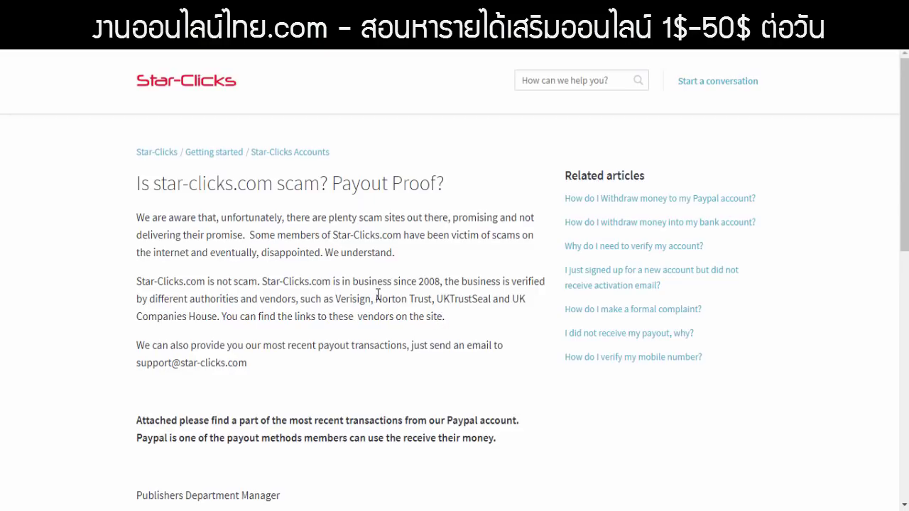
pyautogui.moveTo(355, 282); pyautogui.dragTo(451, 281)
pyautogui.click(422, 333)
pyautogui.moveTo(337, 299); pyautogui.dragTo(500, 299)
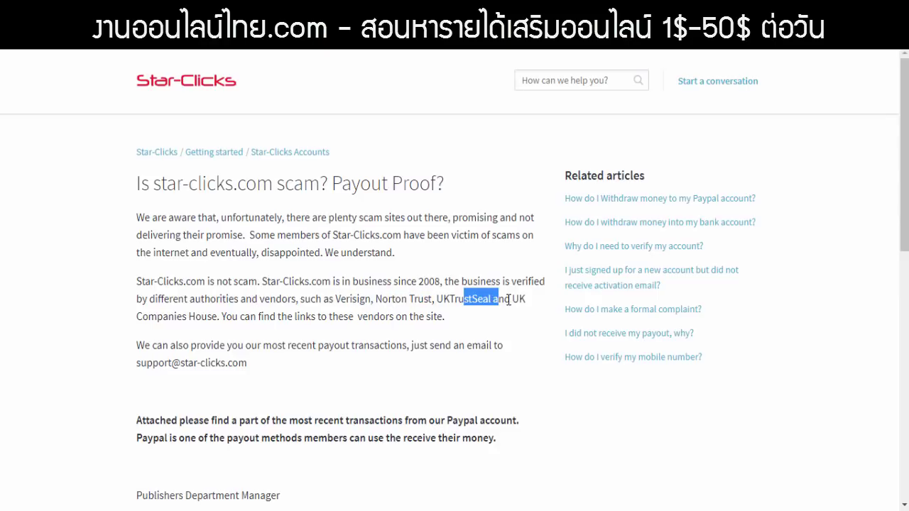
pyautogui.click(462, 334)
pyautogui.doubleClick(190, 317)
pyautogui.moveTo(321, 316); pyautogui.dragTo(332, 317)
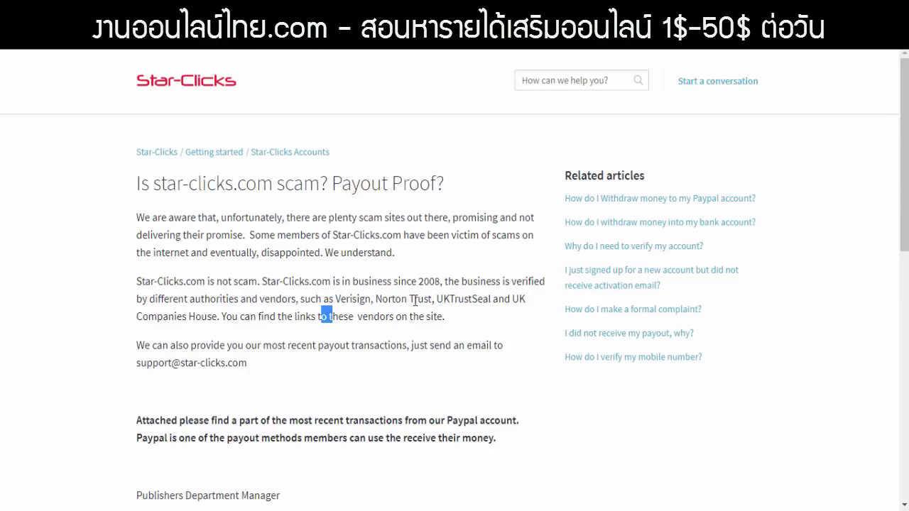
pyautogui.click(415, 301)
pyautogui.scroll(-4, 459, 293)
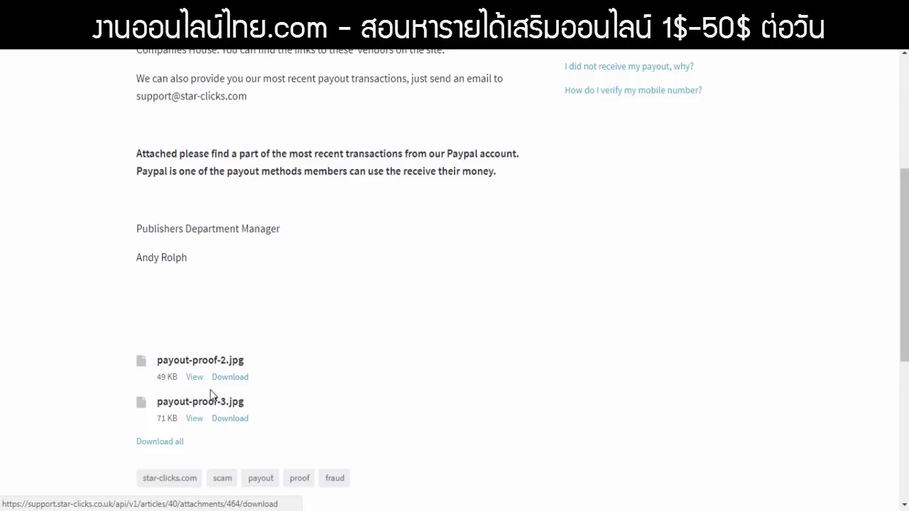
# View the attached payout-proof-3.jpg image, then return to the start of the article.
pyautogui.click(193, 418)
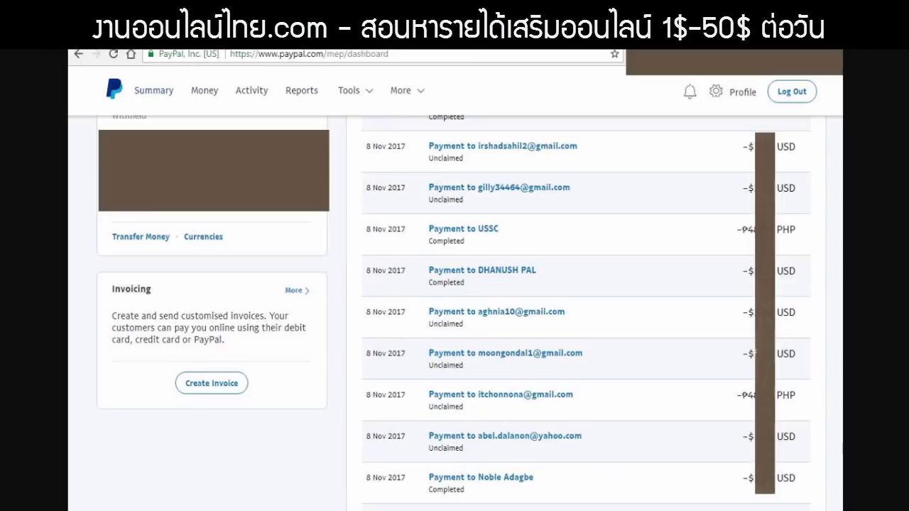
pyautogui.press('Right')
pyautogui.press('Right')
pyautogui.press('Right')
pyautogui.hotkey('ctrl', 'w')
pyautogui.hotkey('ctrl', 'w')
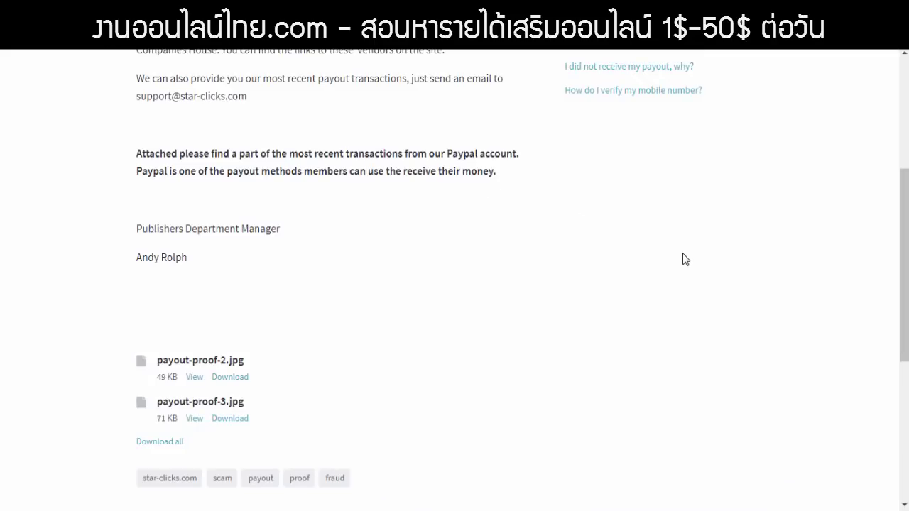
pyautogui.moveTo(904, 263); pyautogui.dragTo(905, 153)
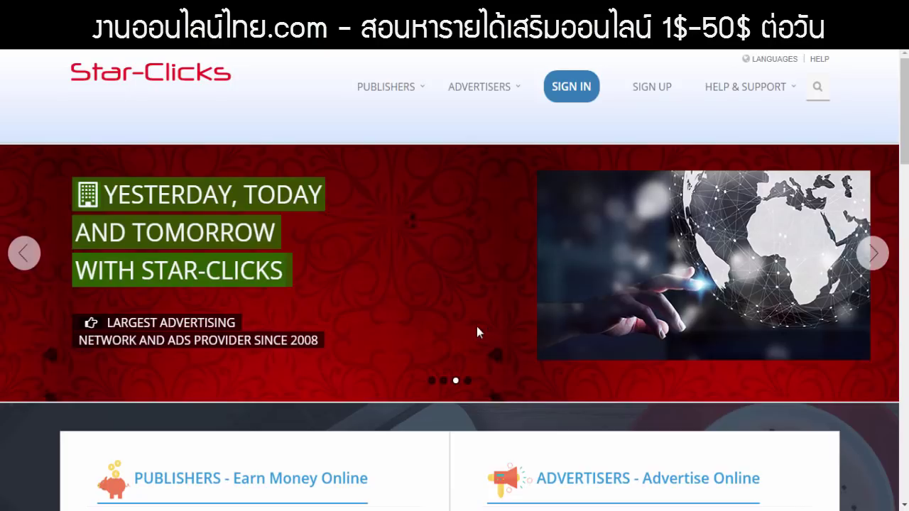
# Start a new account sign-up, choosing the Publisher account type, and bring up its registration form.
pyautogui.click(640, 99)
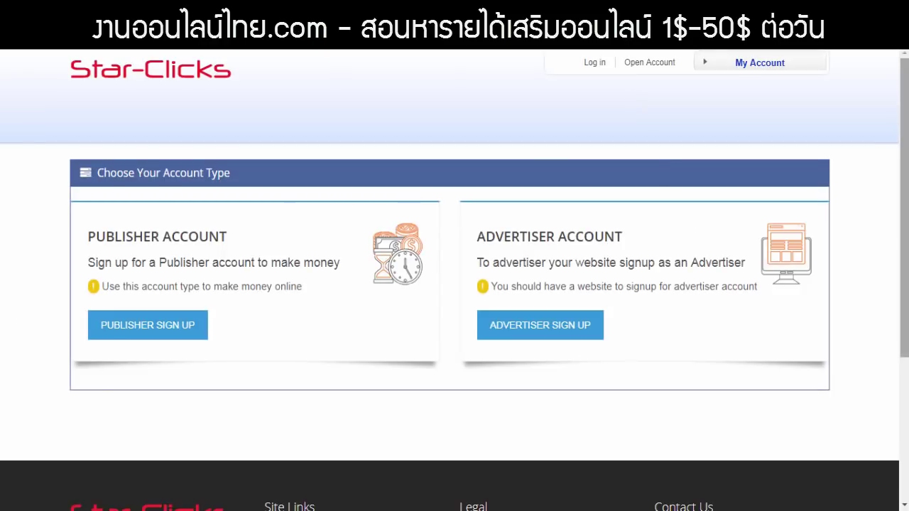
pyautogui.moveTo(114, 238); pyautogui.dragTo(576, 240)
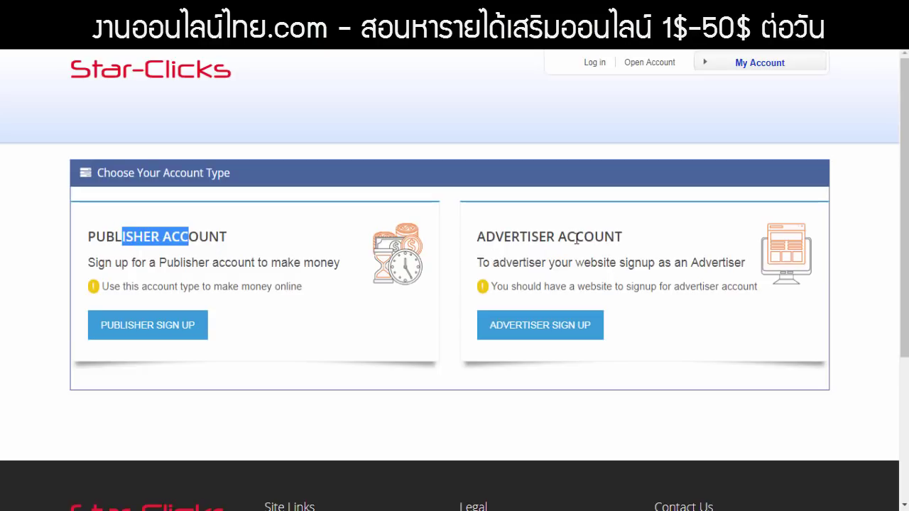
pyautogui.click(576, 240)
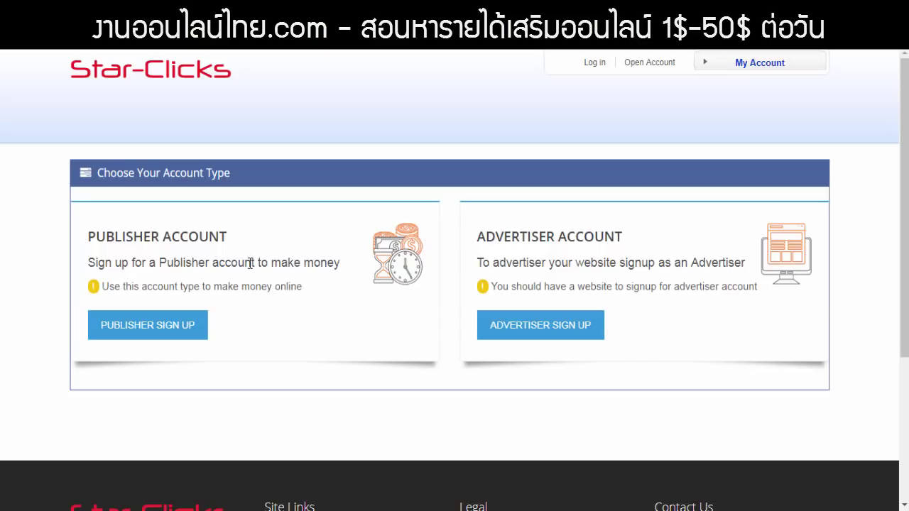
pyautogui.click(149, 326)
pyautogui.scroll(-3, 514, 255)
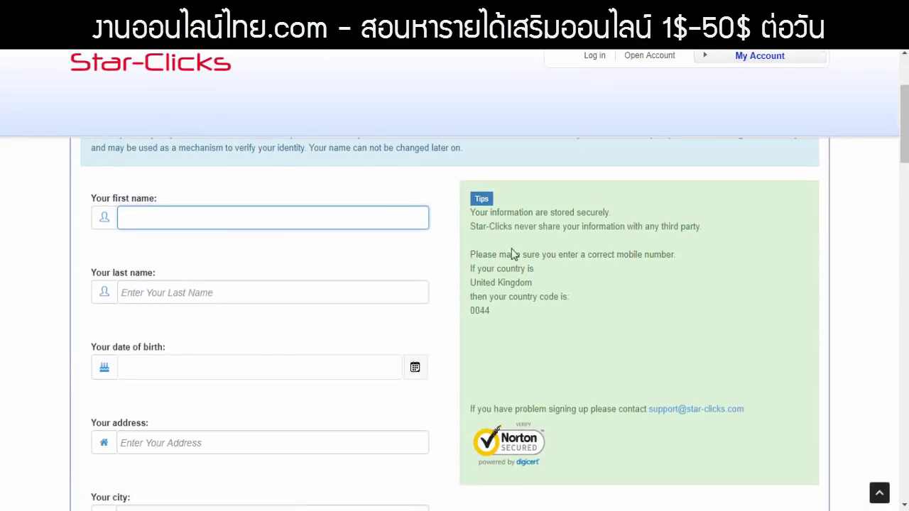
# Review the first name, last name, date of birth, address and city fields of the registration form.
pyautogui.click(163, 217)
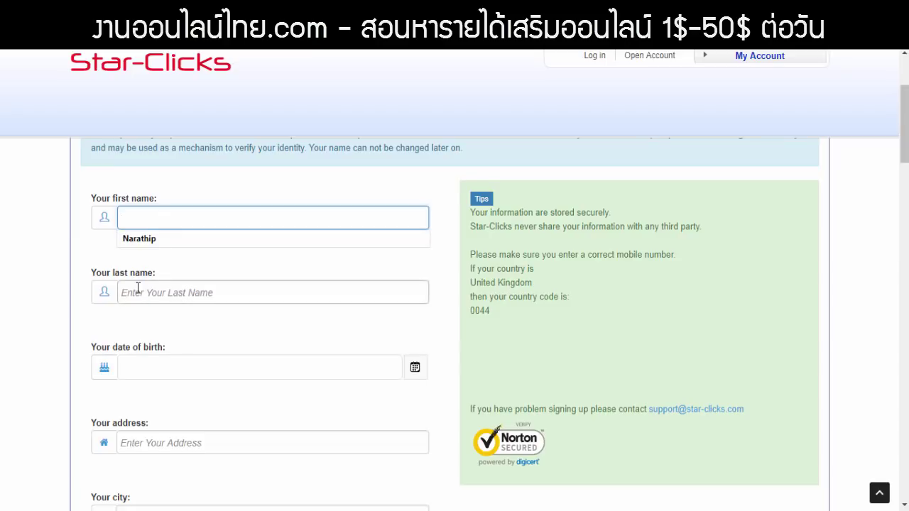
pyautogui.click(149, 290)
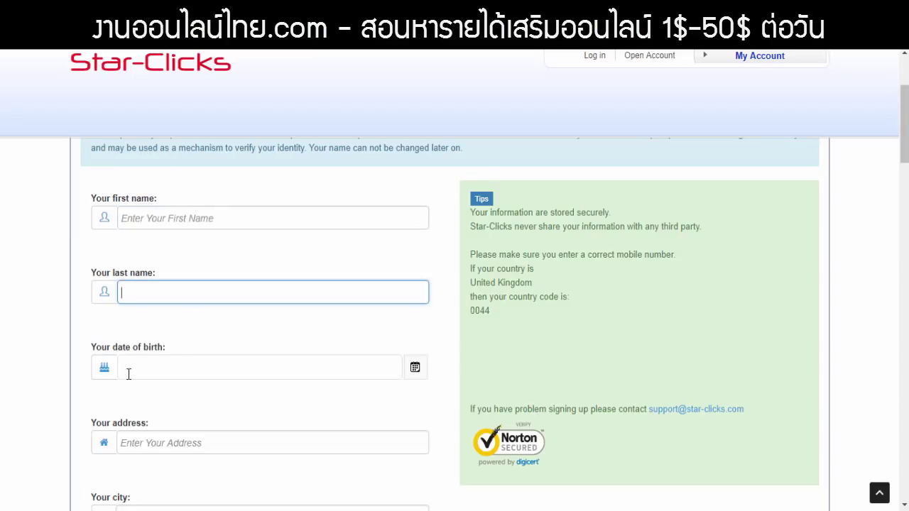
pyautogui.click(128, 374)
pyautogui.click(26, 372)
pyautogui.scroll(-3, 103, 291)
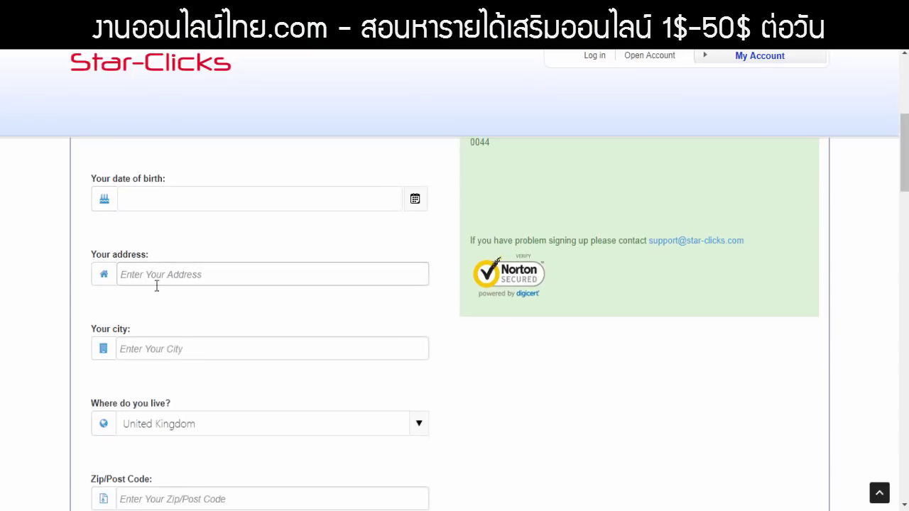
pyautogui.click(147, 348)
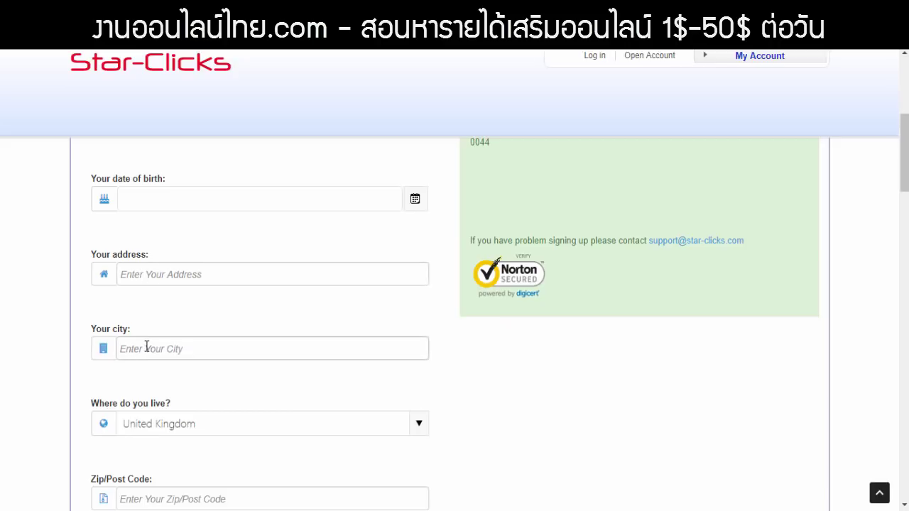
pyautogui.scroll(-2, 147, 347)
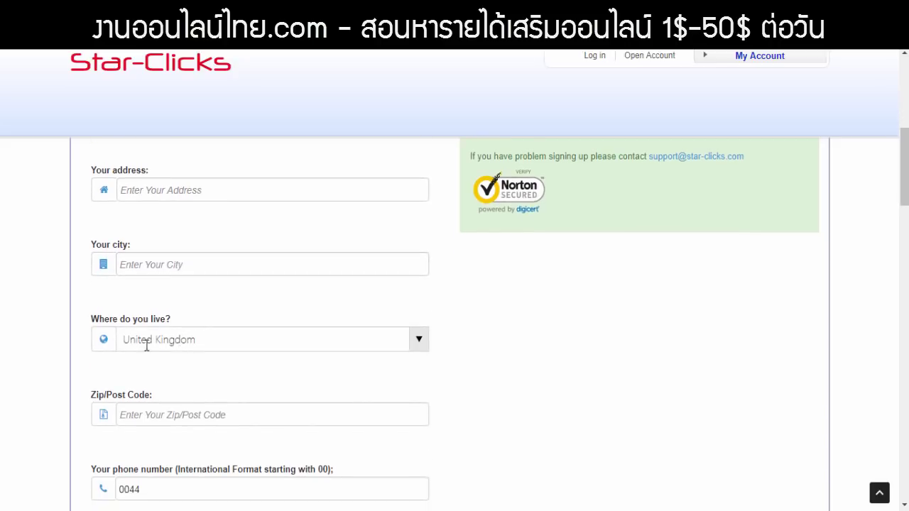
# Set the country of residence to Thailand in the registration form.
pyautogui.click(193, 343)
pyautogui.click(253, 340)
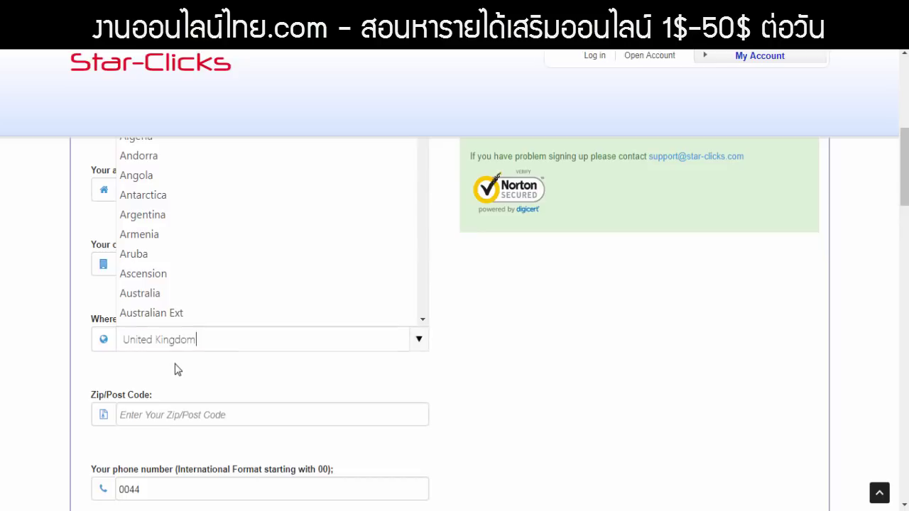
pyautogui.click(194, 341)
pyautogui.click(202, 342)
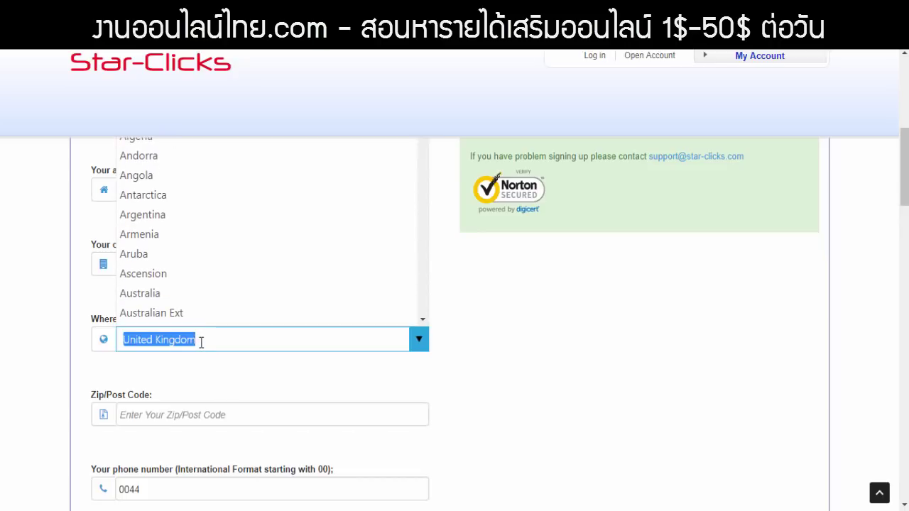
pyautogui.write('ะ')
pyautogui.press('BackSpace')
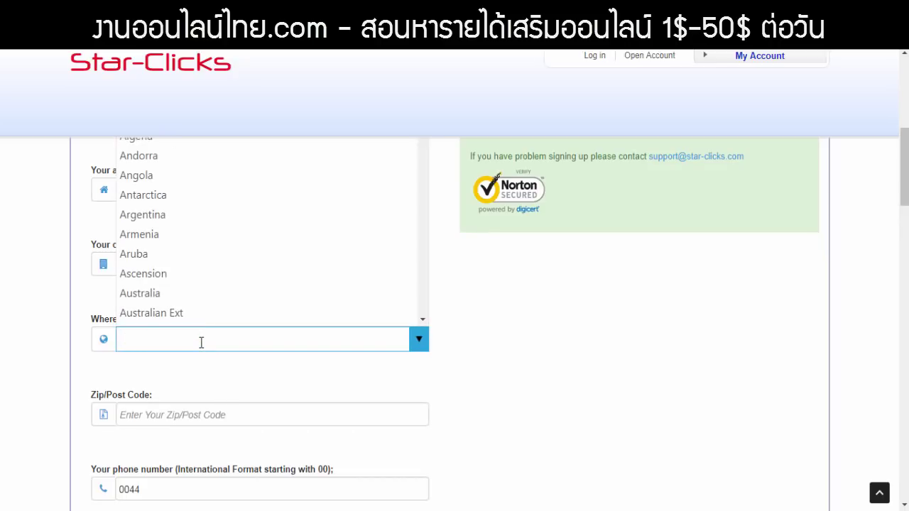
pyautogui.write('th')
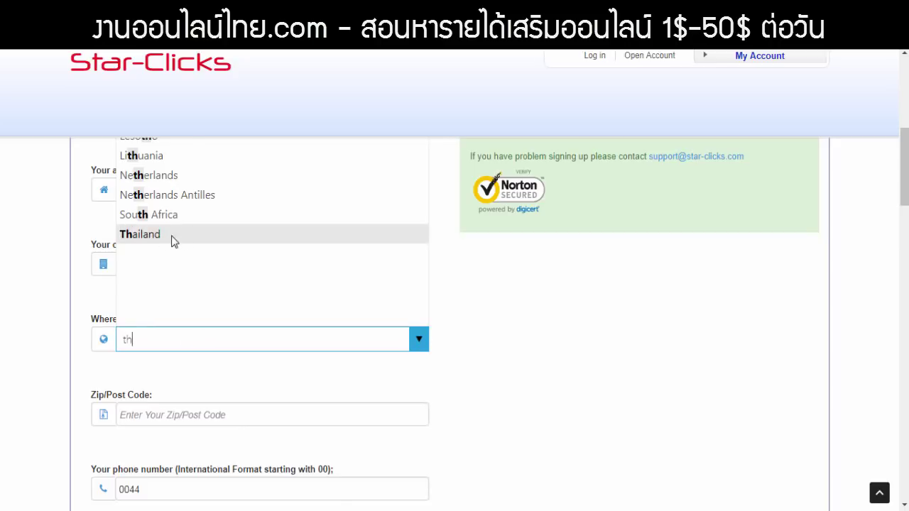
pyautogui.click(173, 238)
# Review the zip/post code, phone number and mobile number fields of the registration form.
pyautogui.scroll(-1, 186, 298)
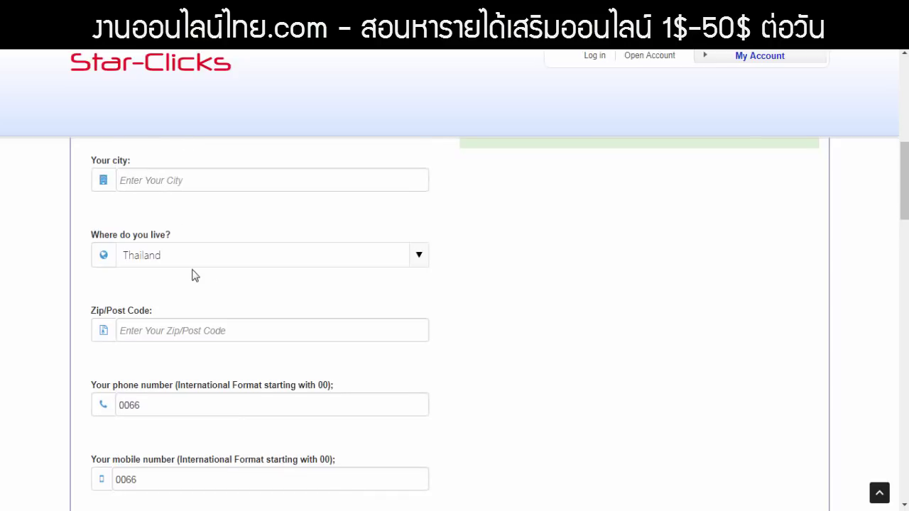
pyautogui.click(174, 336)
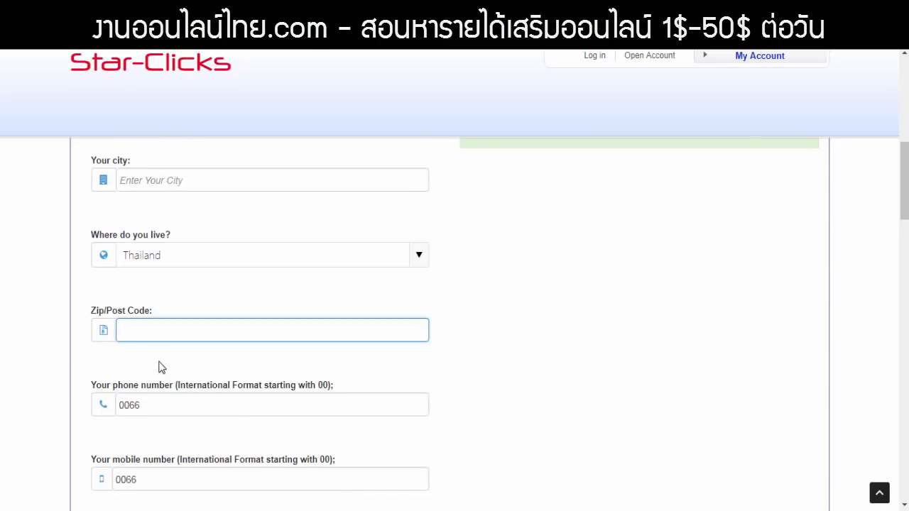
pyautogui.click(159, 368)
pyautogui.scroll(-2, 159, 367)
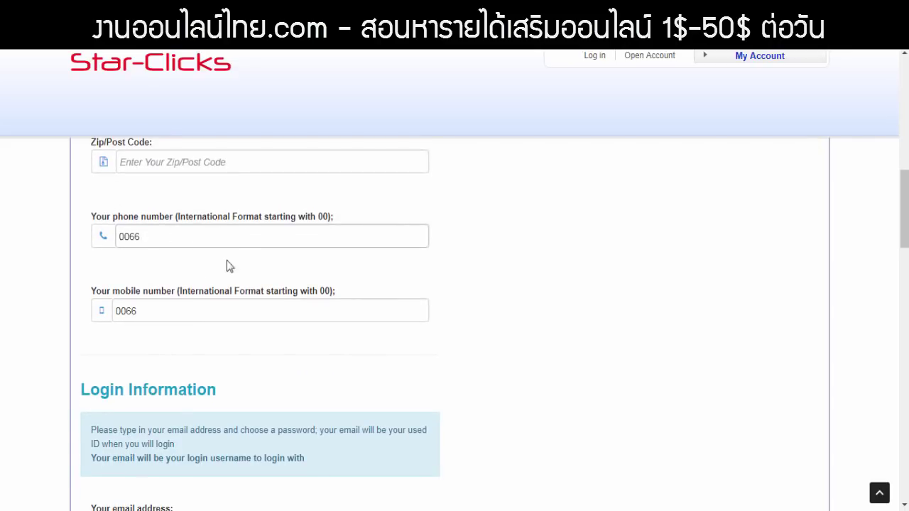
pyautogui.click(220, 314)
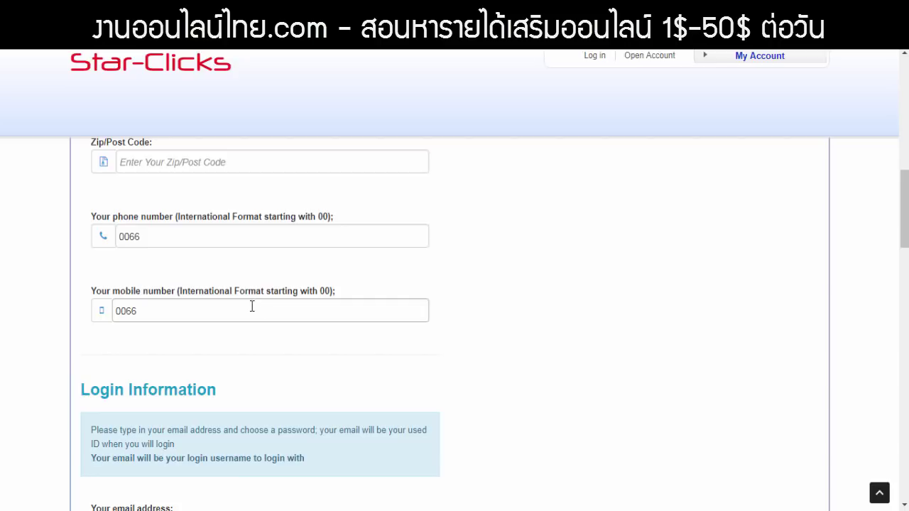
pyautogui.click(230, 338)
# Review the Login Information section's email address, password and confirmation fields.
pyautogui.scroll(-5, 455, 319)
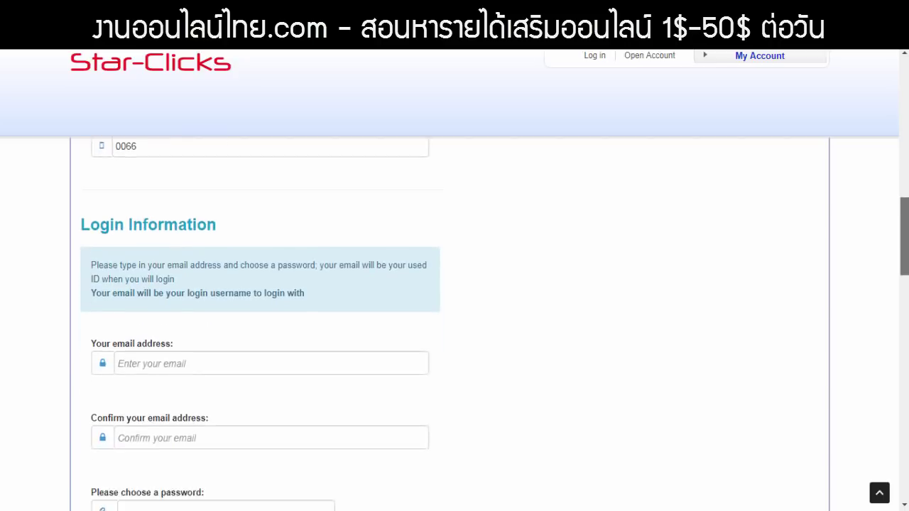
pyautogui.scroll(1, 475, 178)
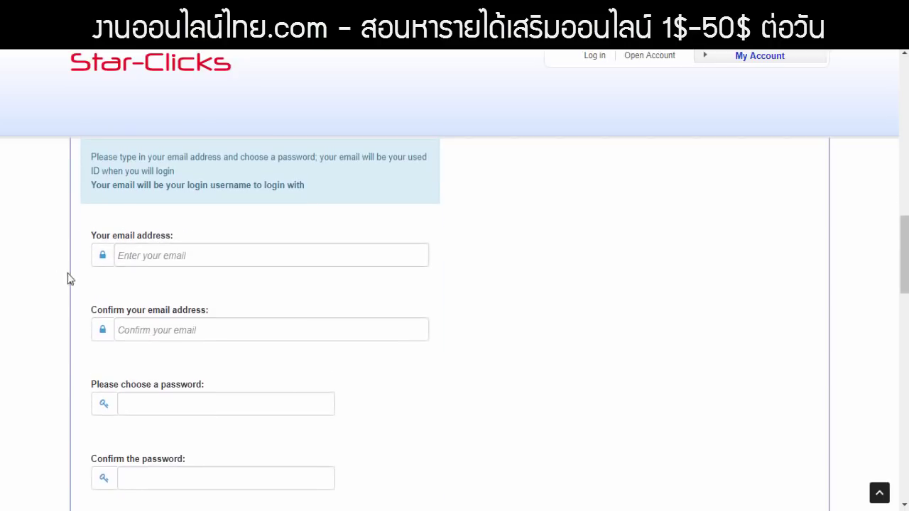
pyautogui.click(262, 257)
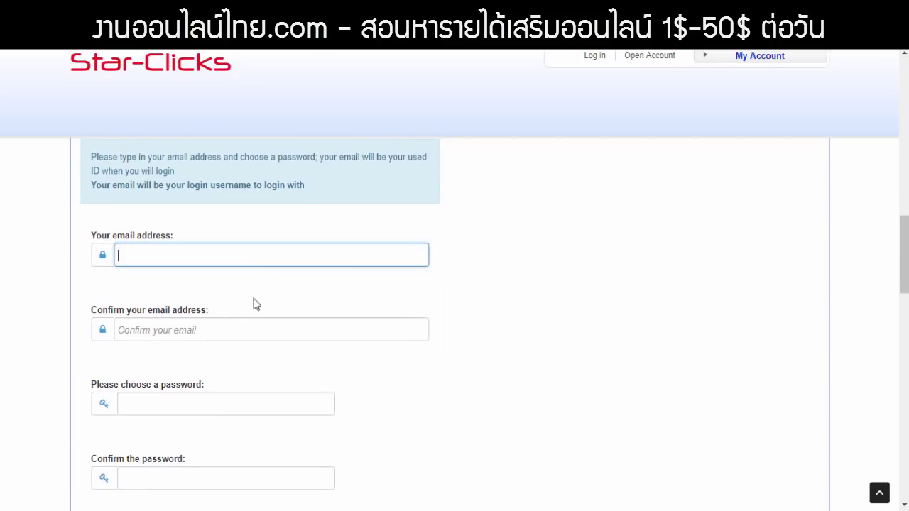
pyautogui.click(155, 329)
pyautogui.scroll(-1, 282, 348)
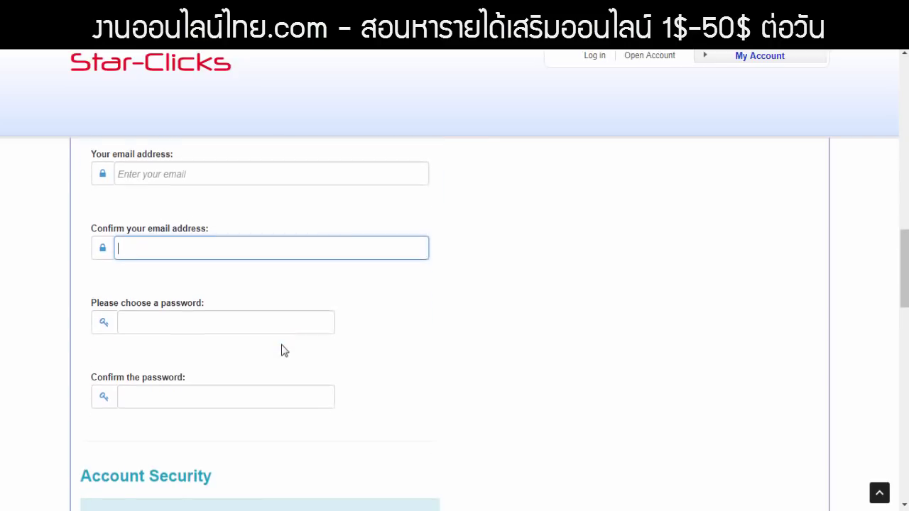
pyautogui.click(138, 319)
pyautogui.click(158, 396)
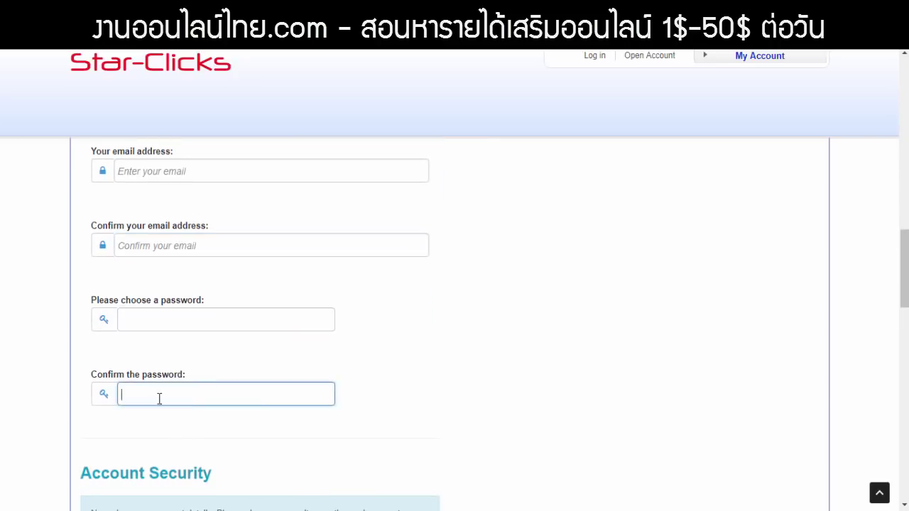
pyautogui.scroll(-1, 460, 380)
# Choose "What is your favourite colour?" as the security question and make its answer field ready for entry.
pyautogui.scroll(-4, 460, 379)
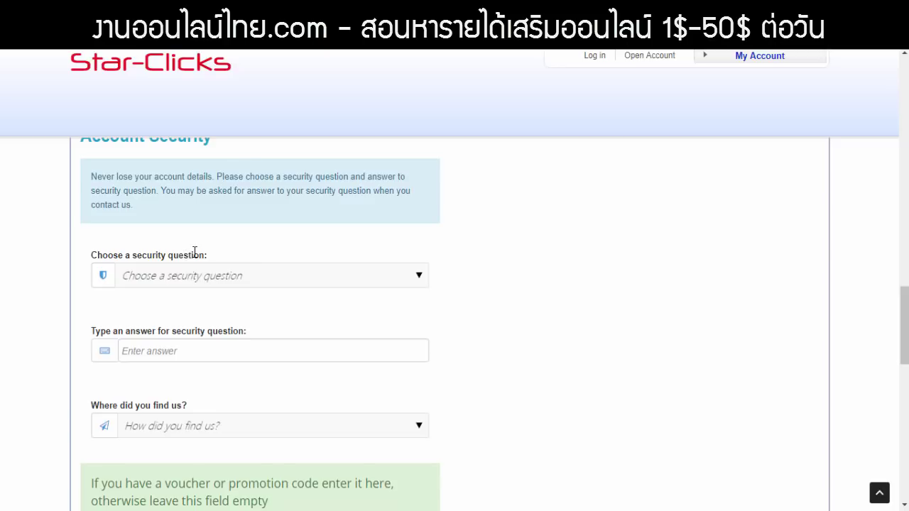
pyautogui.click(217, 279)
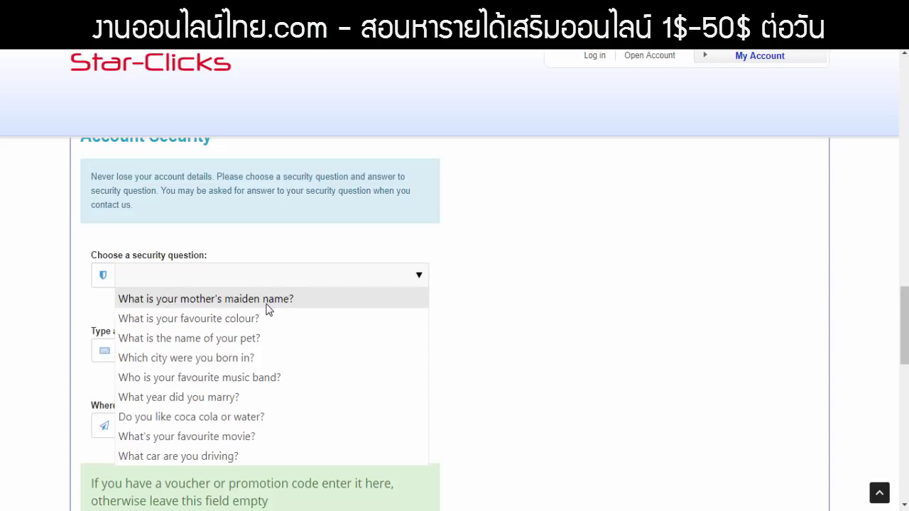
pyautogui.click(191, 320)
pyautogui.click(163, 348)
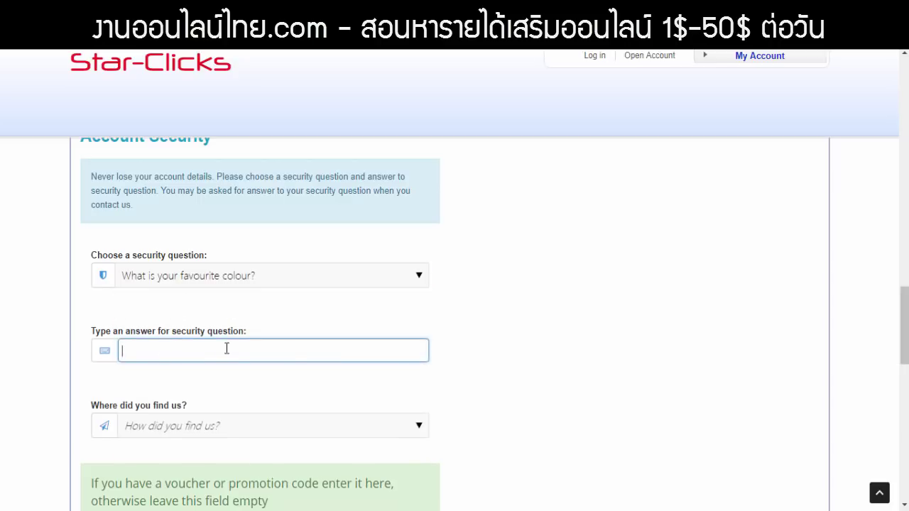
# Examine the voucher field, the image code entry and the terms confirmation at the end of the form.
pyautogui.scroll(-5, 639, 294)
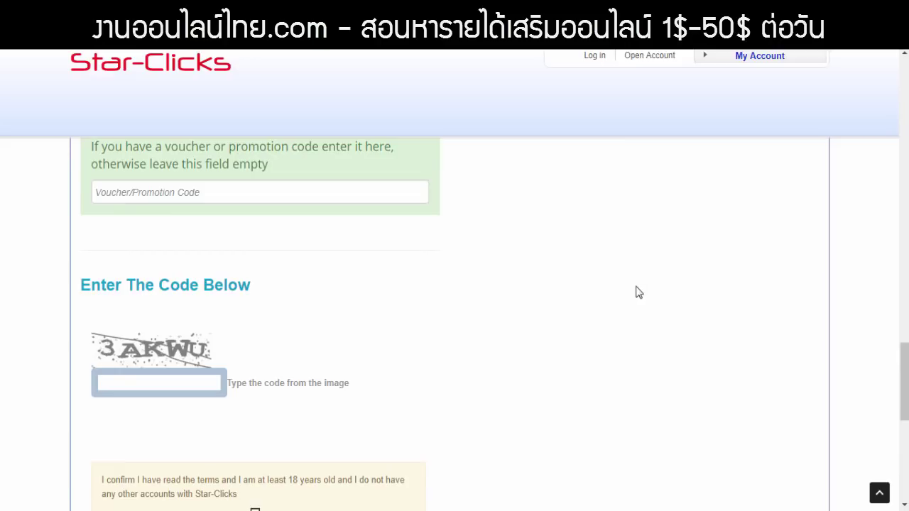
pyautogui.click(164, 385)
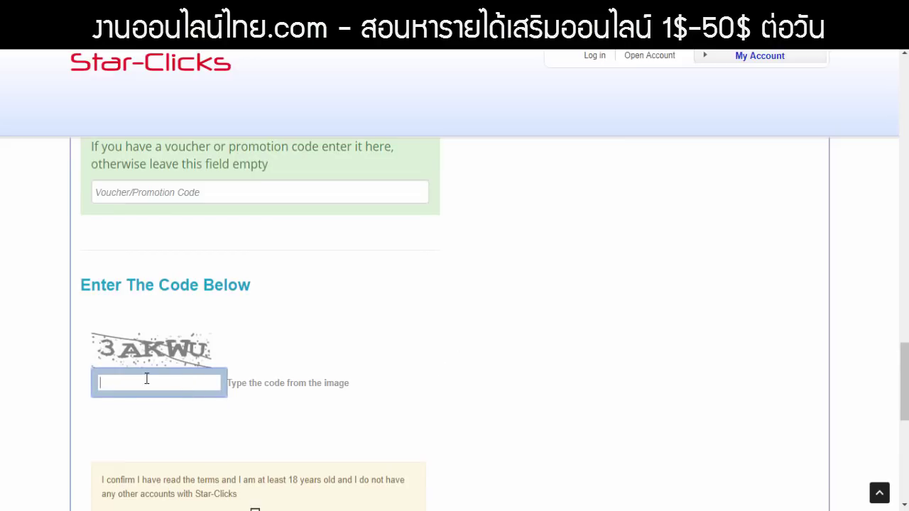
pyautogui.scroll(-1, 121, 270)
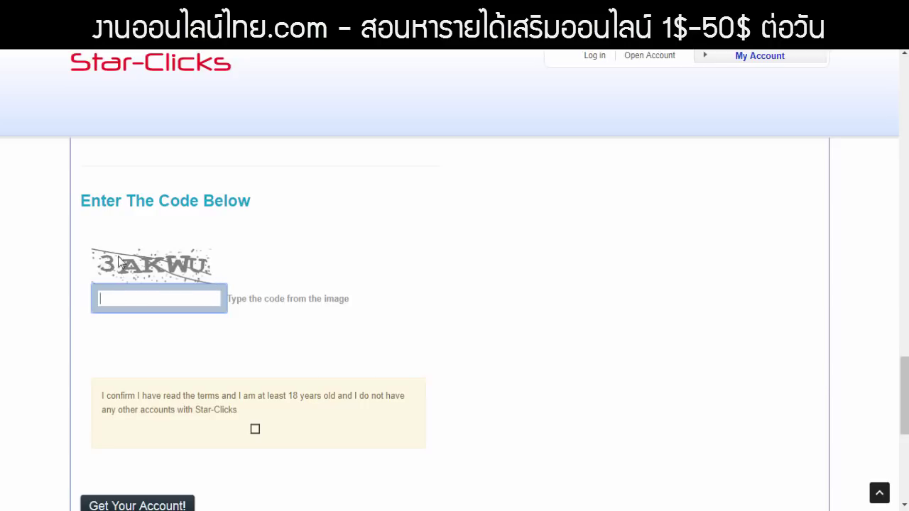
# Confirm the terms, minimum age and single-account statement, and submit the registration form to get the account.
pyautogui.click(255, 429)
pyautogui.scroll(-2, 298, 394)
pyautogui.scroll(2, 213, 433)
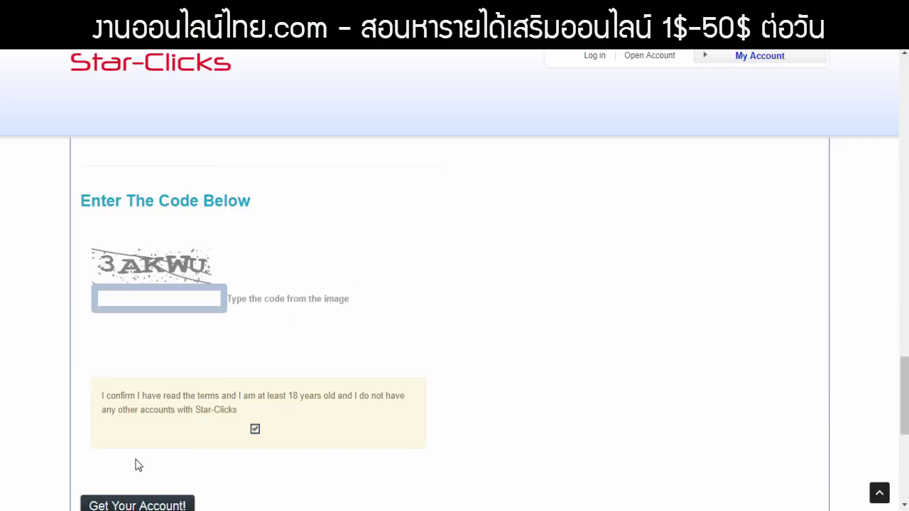
pyautogui.scroll(-2, 131, 458)
pyautogui.click(124, 424)
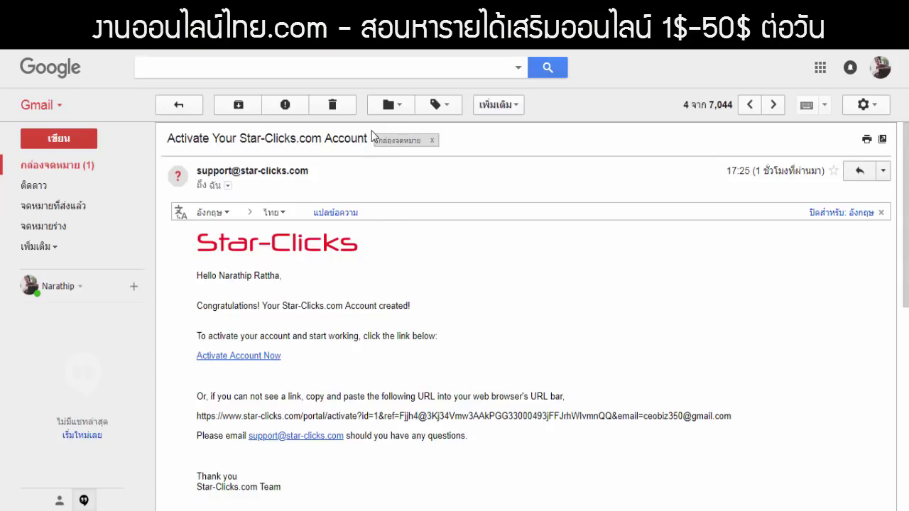
# Switch to Gmail and review the "Activate Your Star-Clicks.com Account" message.
pyautogui.moveTo(367, 133); pyautogui.dragTo(192, 138)
pyautogui.click(239, 138)
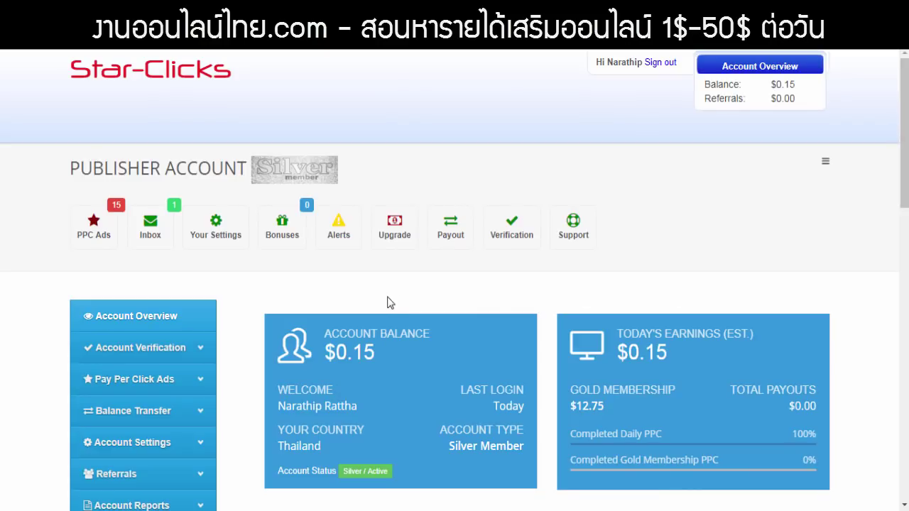
# Go to the Publisher account's own settings and open its Payout Settings.
pyautogui.scroll(-2, 394, 313)
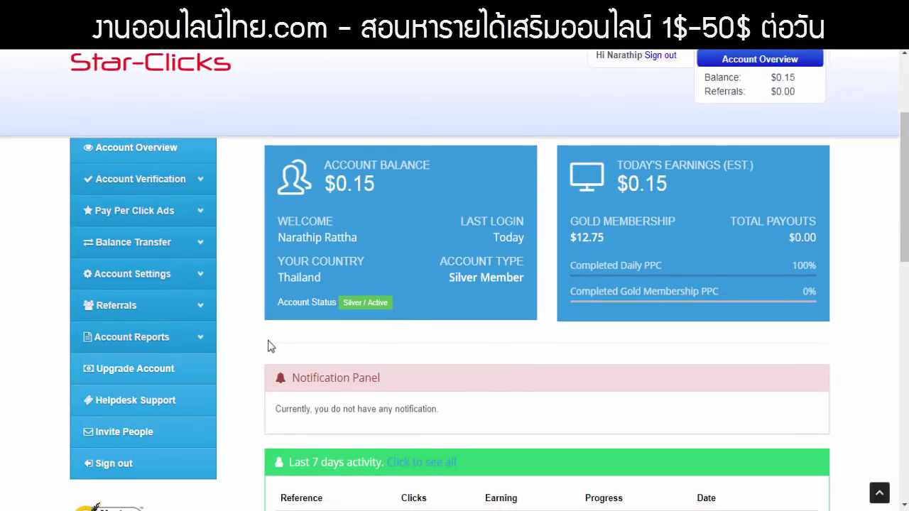
pyautogui.click(148, 278)
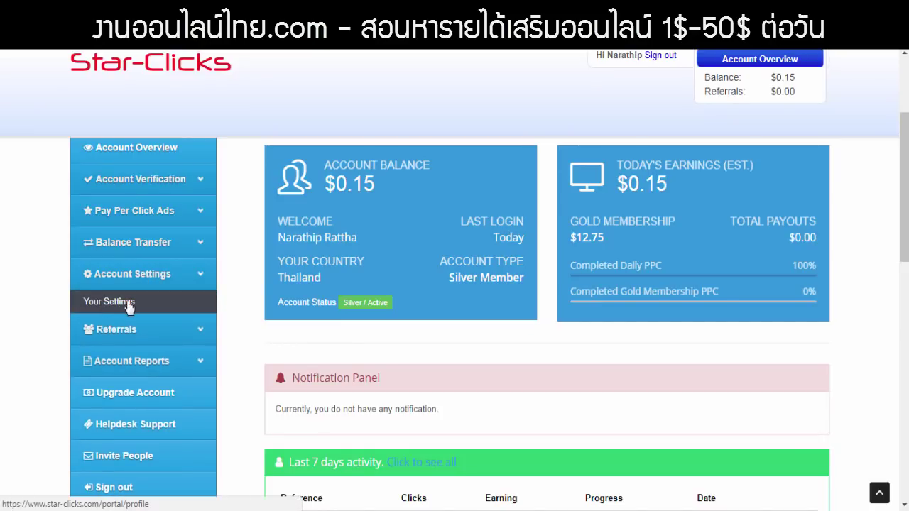
pyautogui.click(114, 302)
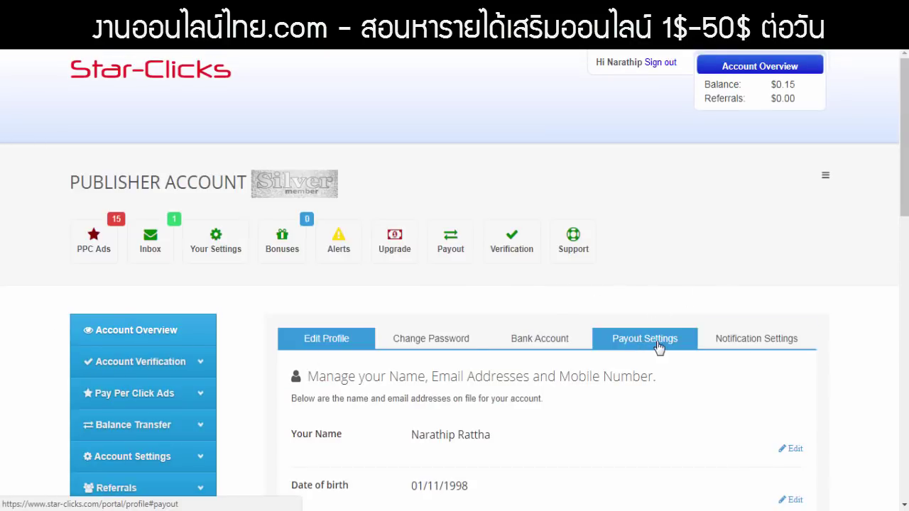
pyautogui.click(633, 340)
# Check the Paypal email address under Payout Accounts and save the payout settings.
pyautogui.scroll(-4, 639, 320)
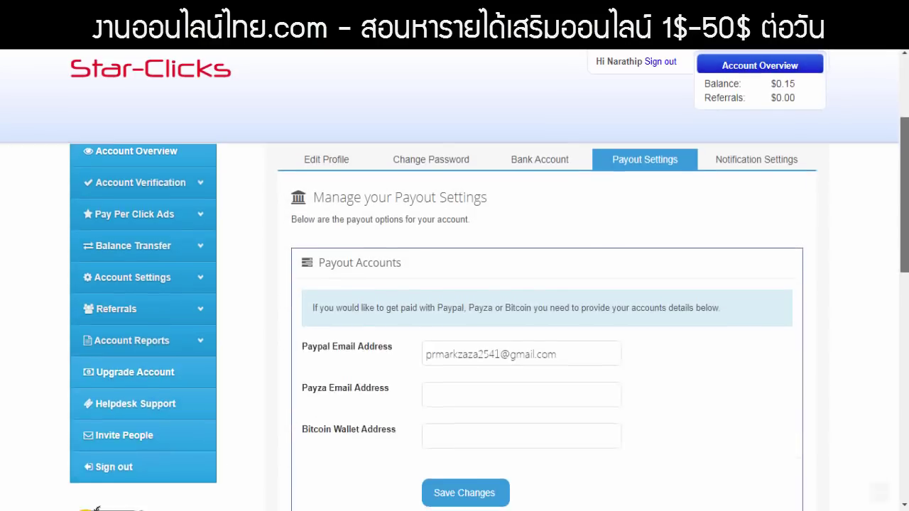
pyautogui.moveTo(594, 284); pyautogui.dragTo(369, 281)
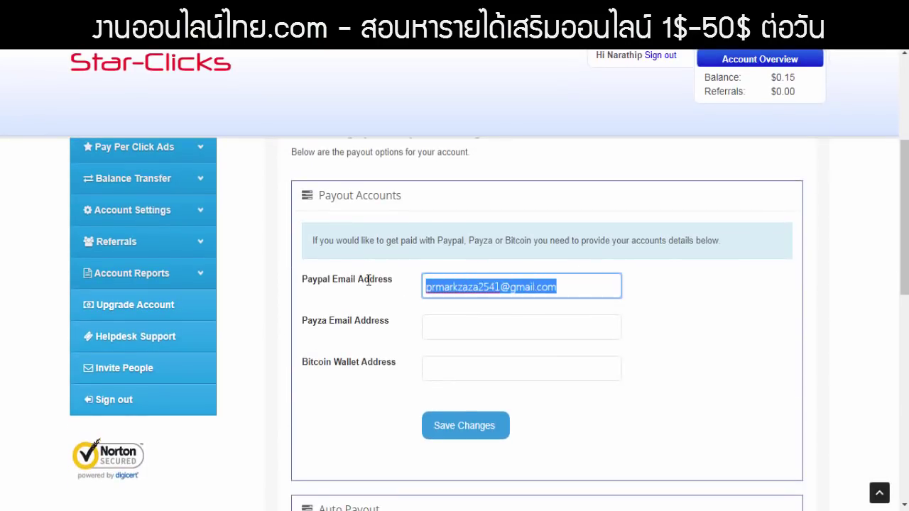
pyautogui.click(619, 290)
pyautogui.click(749, 268)
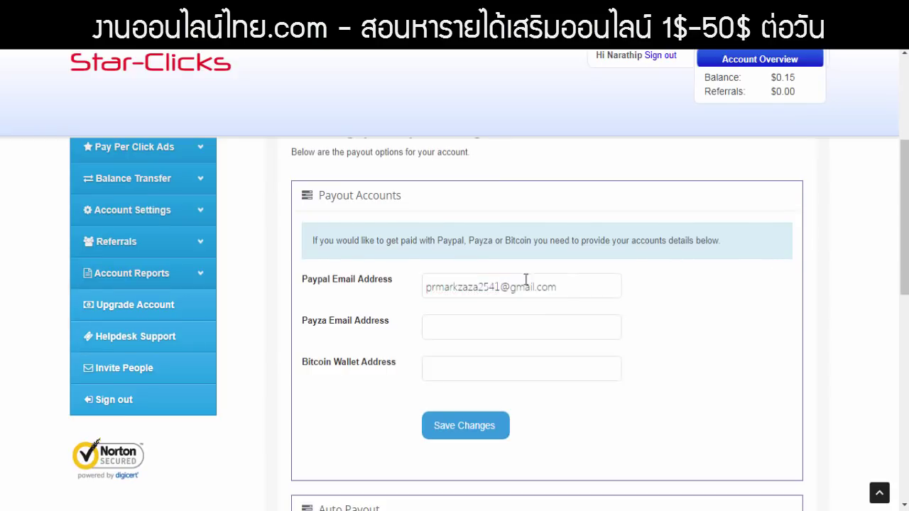
pyautogui.click(470, 429)
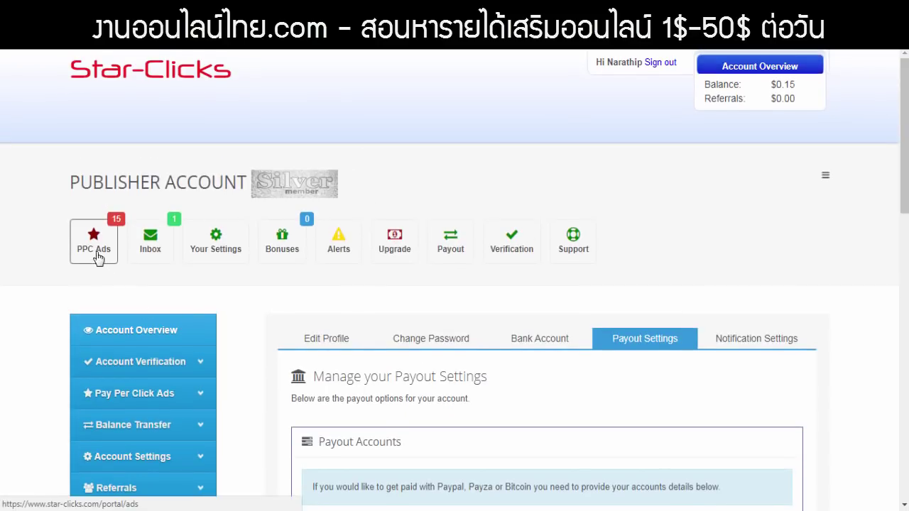
# Open the PPC Ads page, look over the Silver Membership Ads and check the account balance.
pyautogui.click(101, 250)
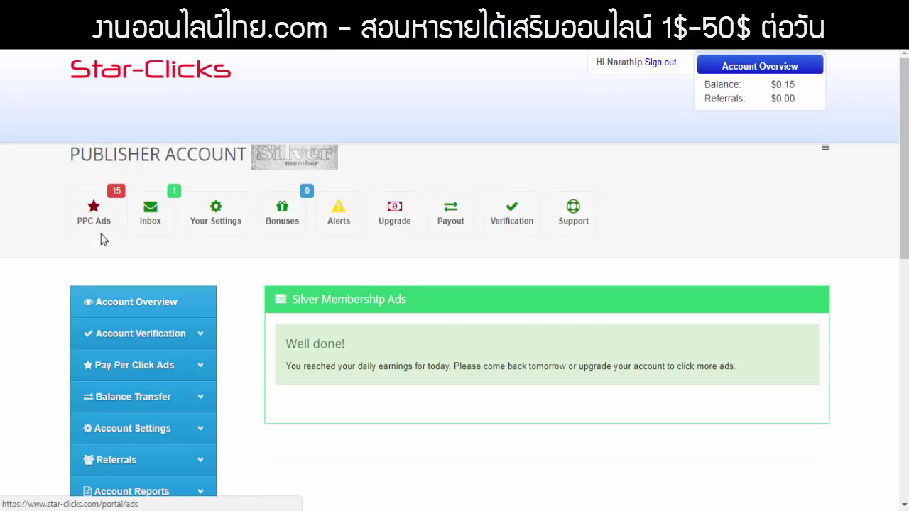
pyautogui.scroll(-3, 383, 412)
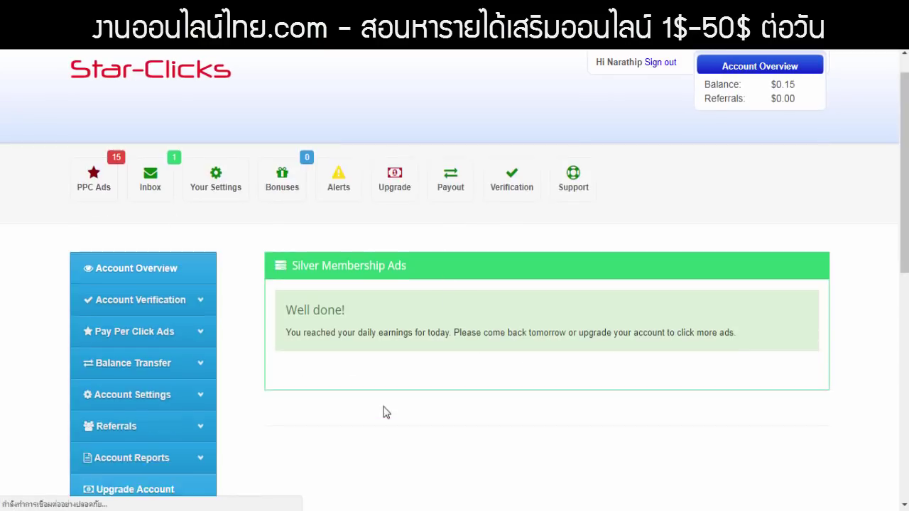
pyautogui.scroll(3, 329, 355)
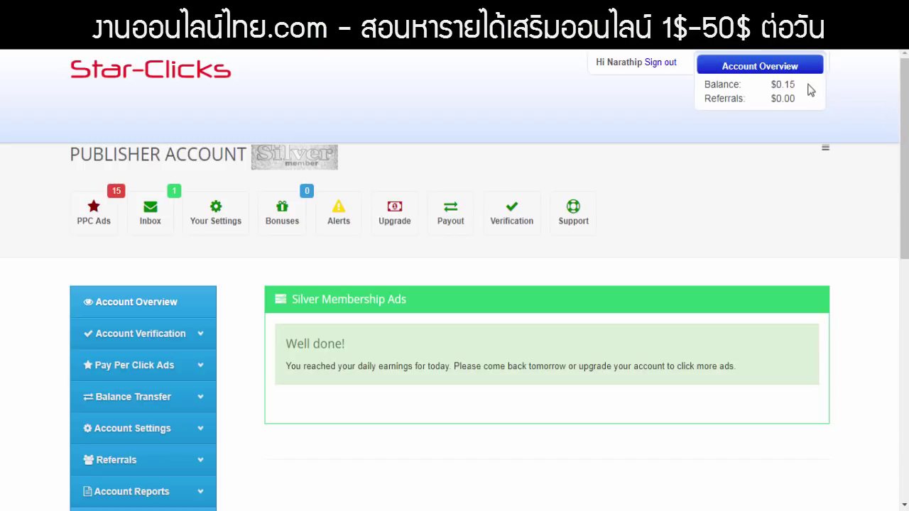
pyautogui.moveTo(704, 84); pyautogui.dragTo(778, 84)
pyautogui.click(781, 84)
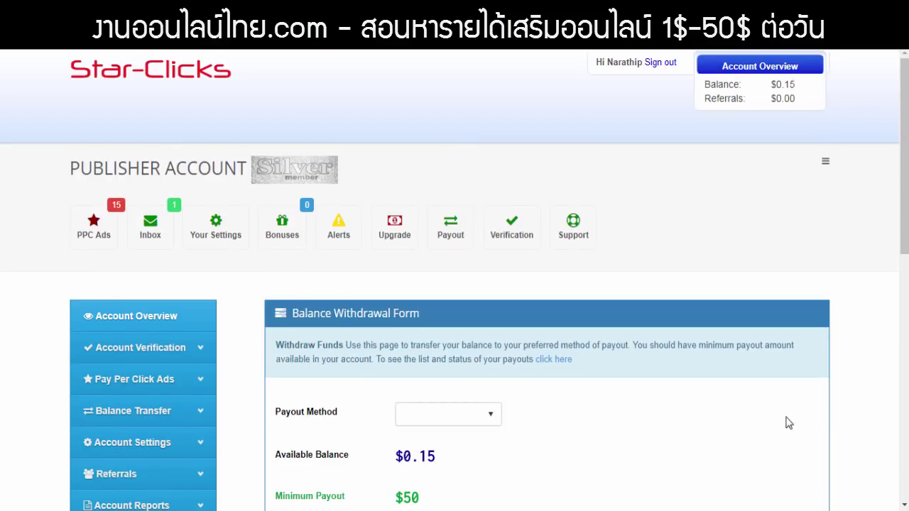
# Examine the minimum payout, available balance and transfer amount field in the Balance Withdrawal Form.
pyautogui.scroll(-1, 773, 416)
pyautogui.moveTo(378, 420); pyautogui.dragTo(595, 416)
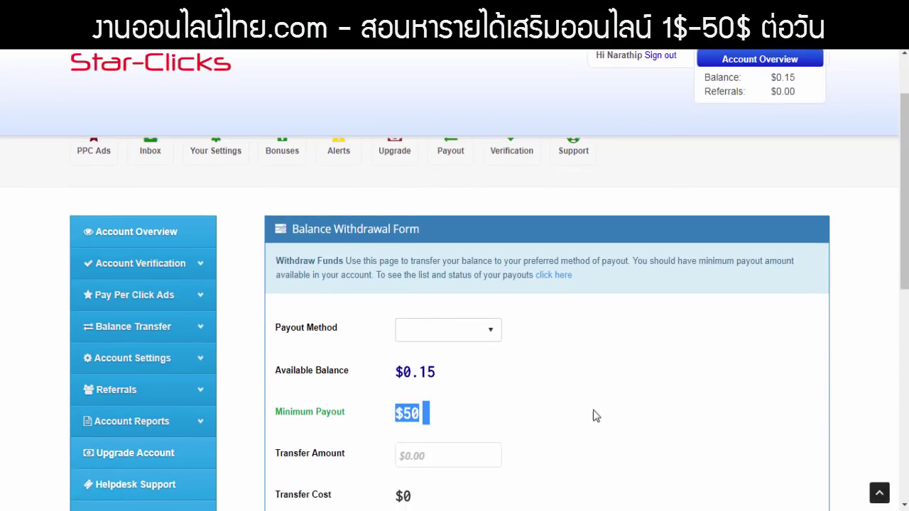
pyautogui.click(595, 417)
pyautogui.scroll(1, 595, 416)
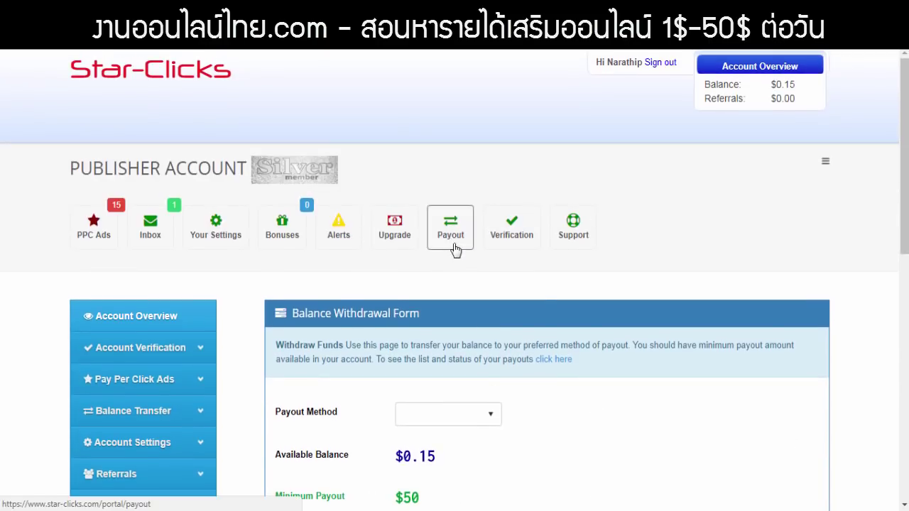
pyautogui.scroll(-2, 635, 347)
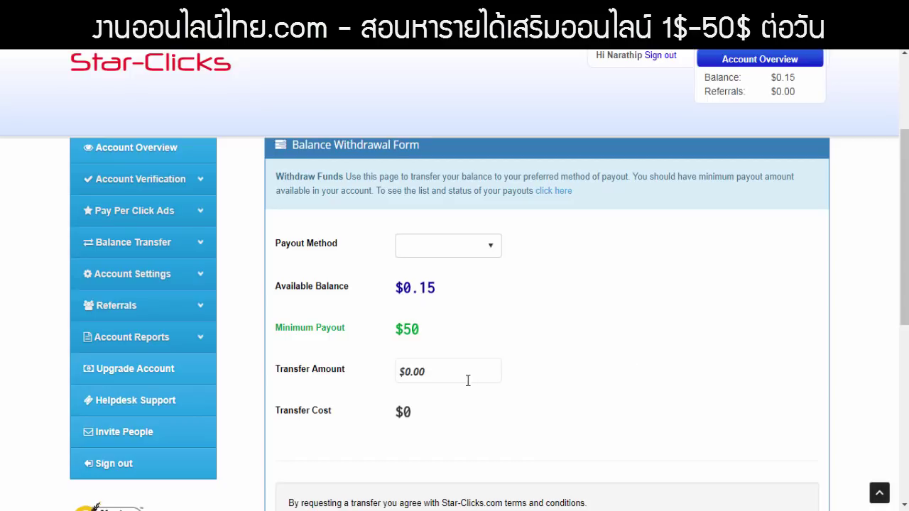
pyautogui.click(487, 369)
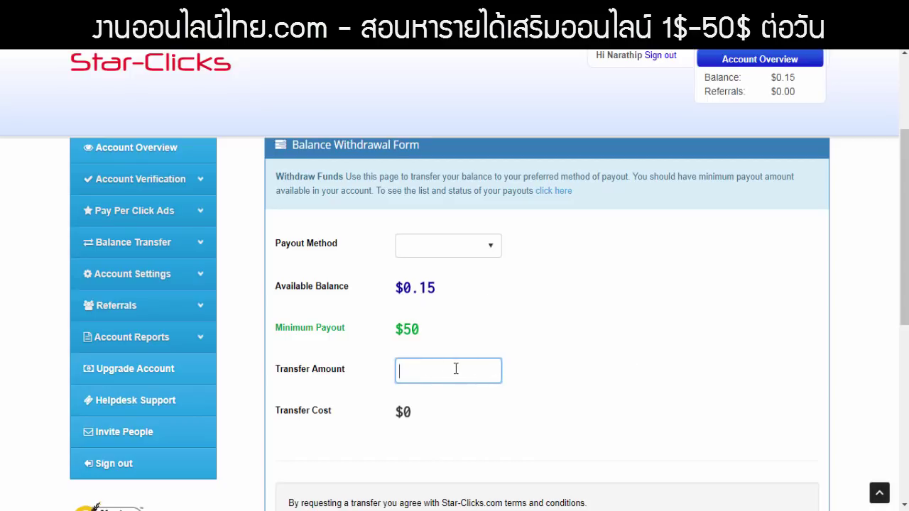
pyautogui.moveTo(442, 341); pyautogui.dragTo(417, 308)
pyautogui.click(497, 270)
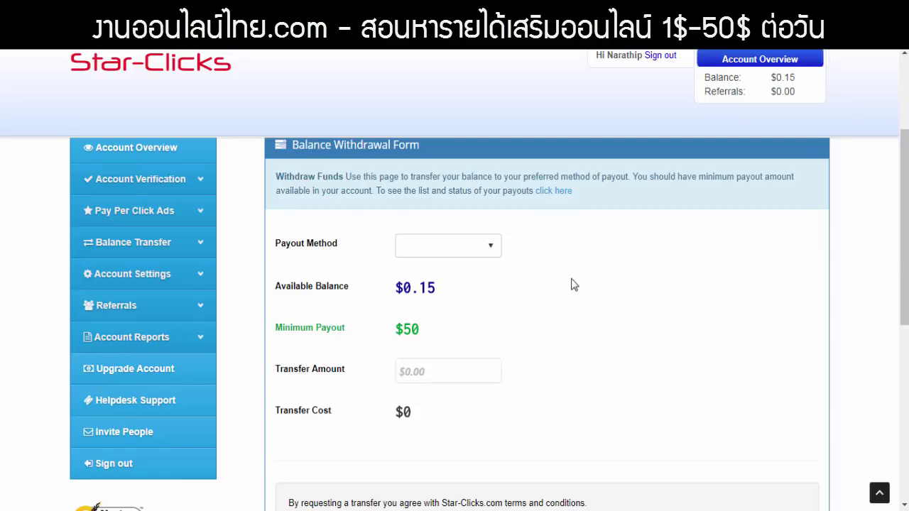
# Choose Paypal as the payout method and check the email address the payout goes to.
pyautogui.click(460, 247)
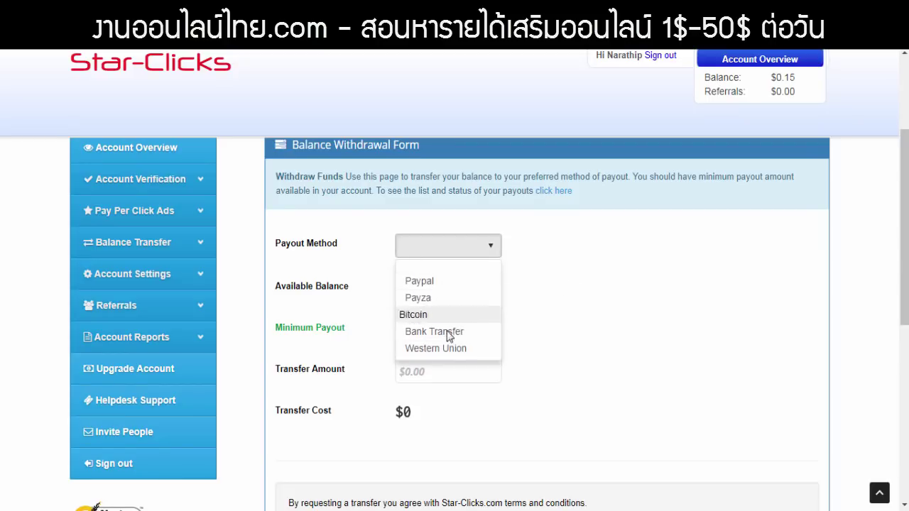
pyautogui.click(447, 282)
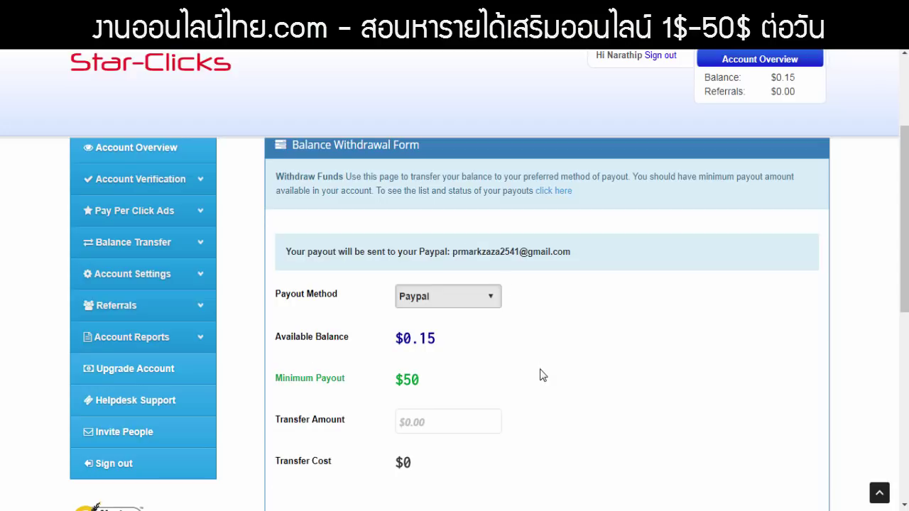
pyautogui.moveTo(571, 252); pyautogui.dragTo(452, 252)
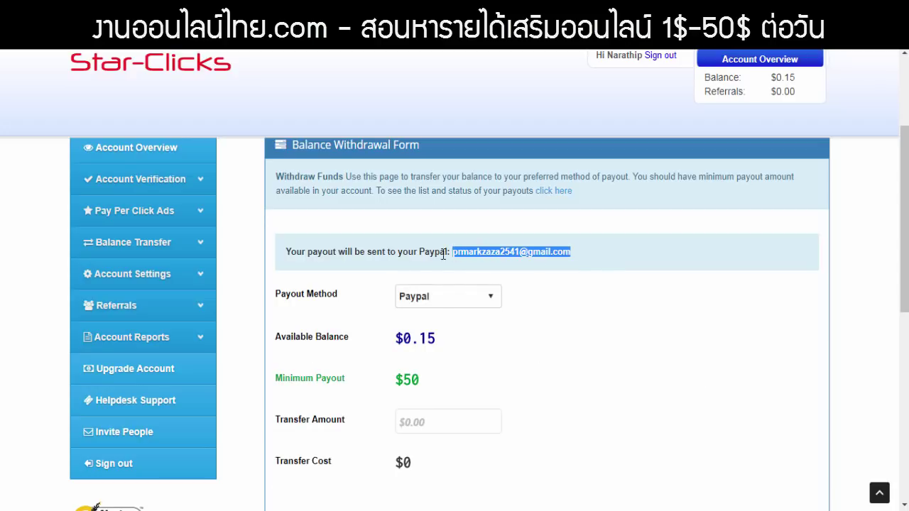
pyautogui.click(289, 252)
pyautogui.moveTo(618, 257); pyautogui.dragTo(439, 253)
pyautogui.click(415, 253)
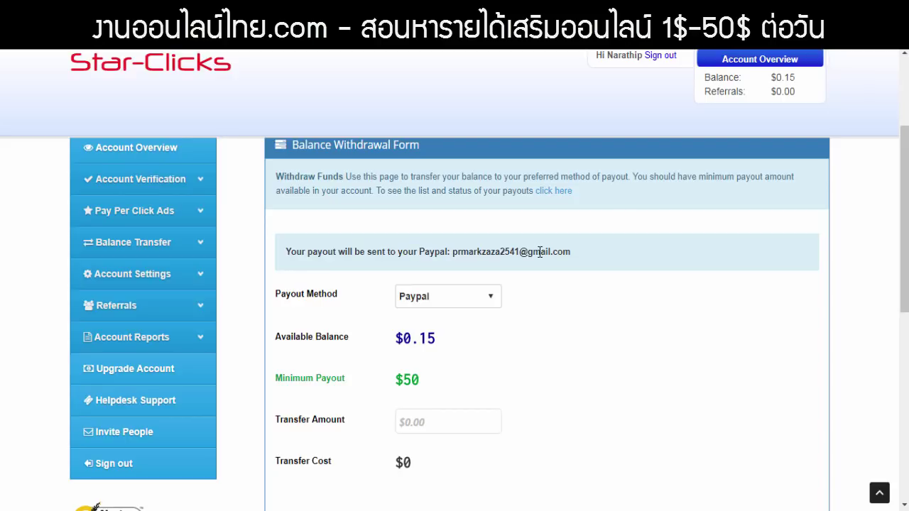
pyautogui.moveTo(587, 255); pyautogui.dragTo(448, 253)
pyautogui.click(598, 255)
# Review the minimum payout for Paypal and the rest of the withdrawal form down to the transfer request.
pyautogui.moveTo(439, 383); pyautogui.dragTo(396, 381)
pyautogui.click(462, 374)
pyautogui.scroll(-1, 457, 388)
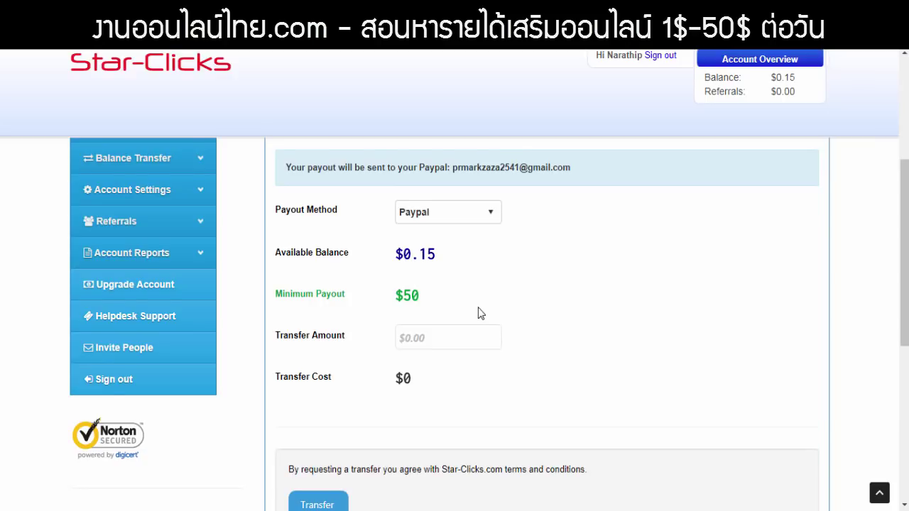
pyautogui.scroll(-1, 478, 308)
pyautogui.scroll(4, 476, 302)
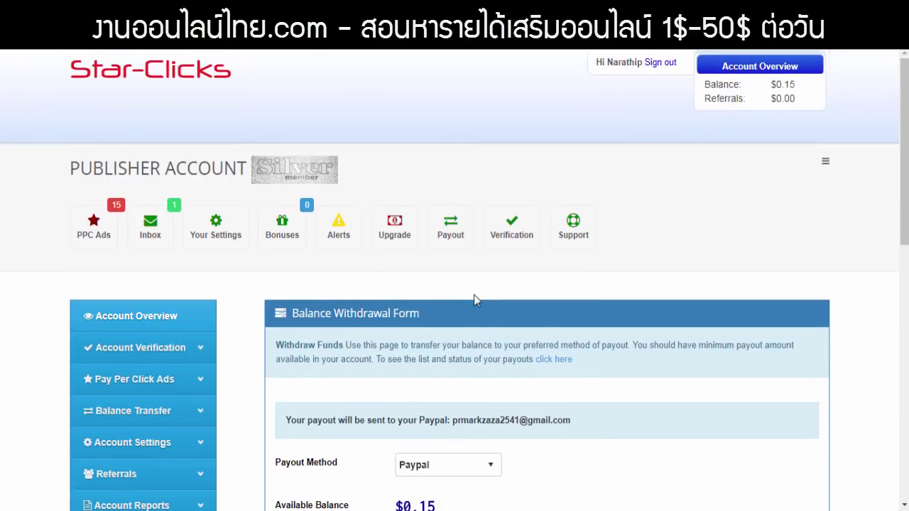